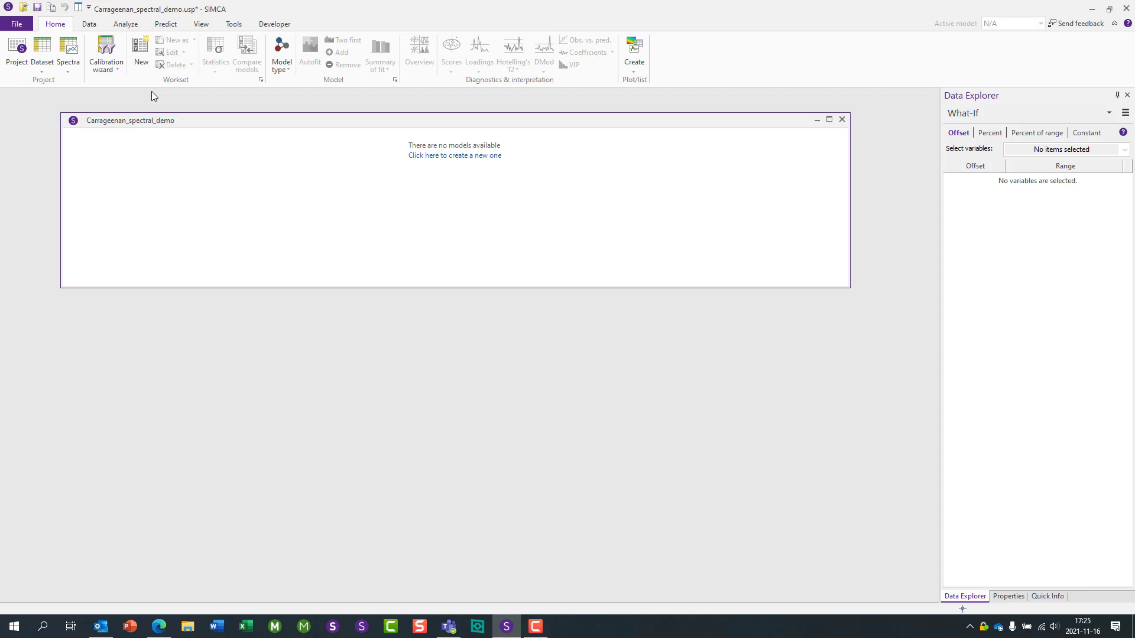
# Step: Create a calibration wizard session with the NIR dataset and Lambda from the Y-block, and continue to the observations
pyautogui.click(119, 65)
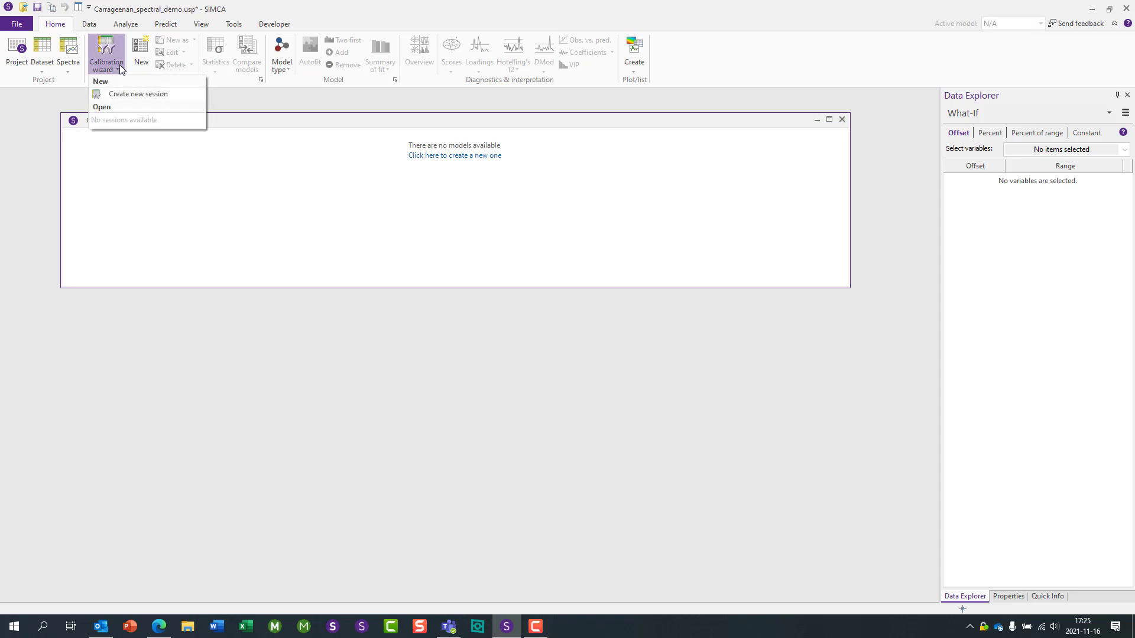
pyautogui.click(131, 94)
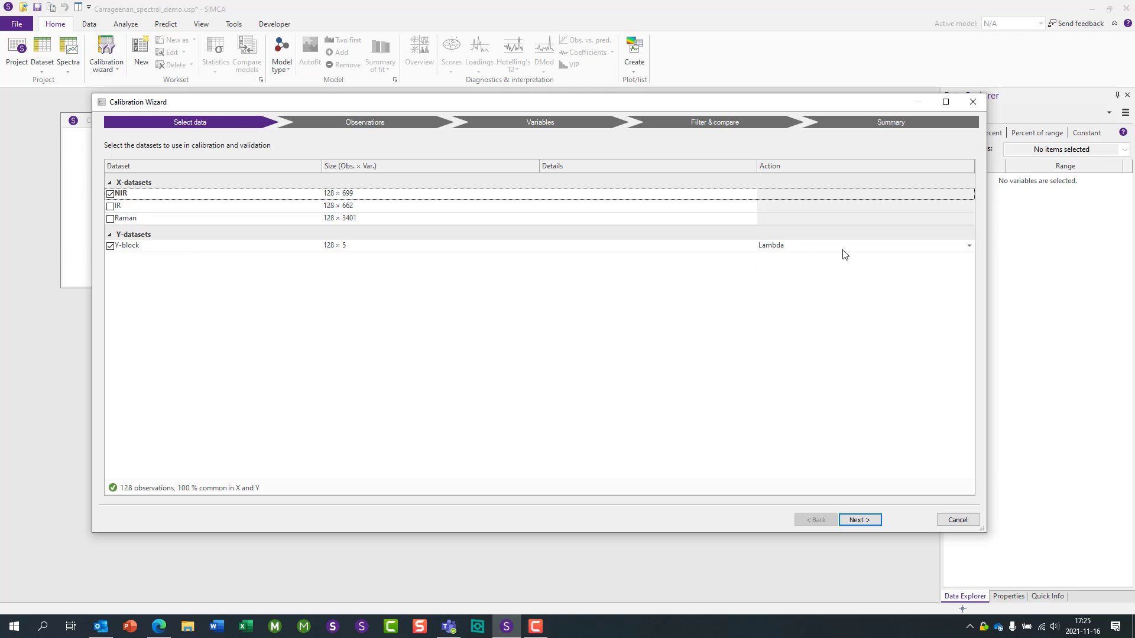
pyautogui.click(967, 250)
pyautogui.click(967, 249)
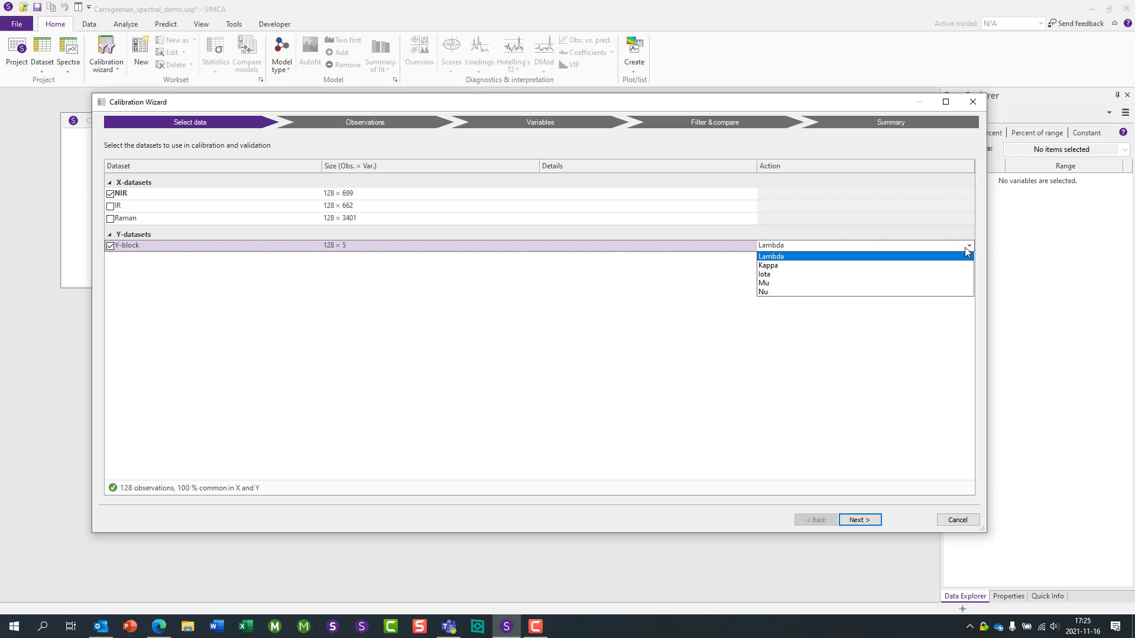
pyautogui.click(852, 260)
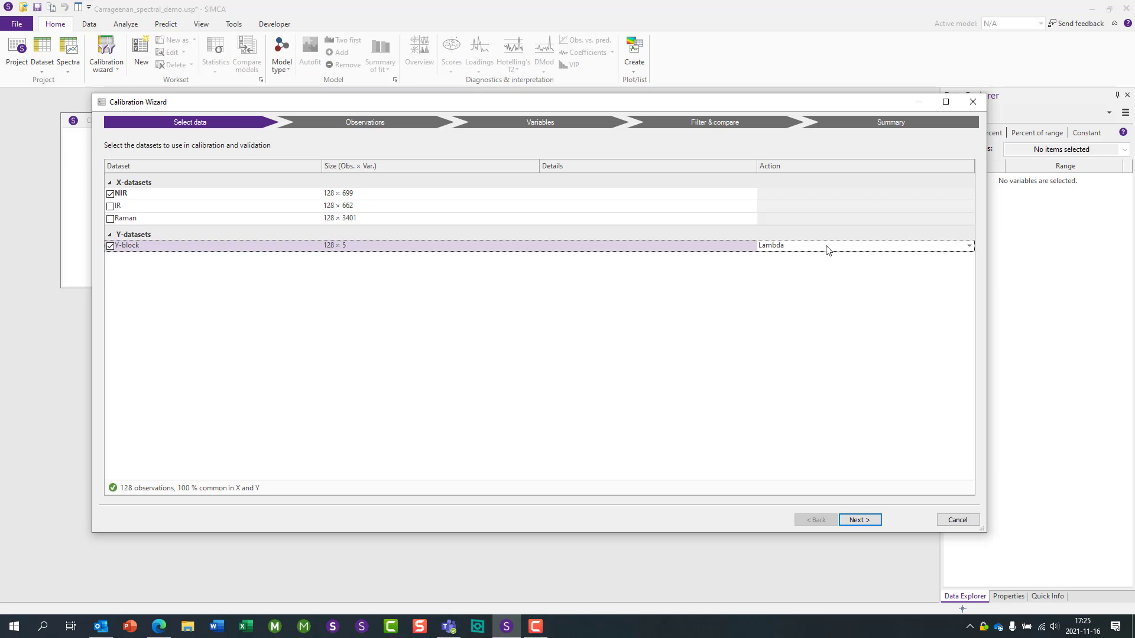
pyautogui.moveTo(294, 493)
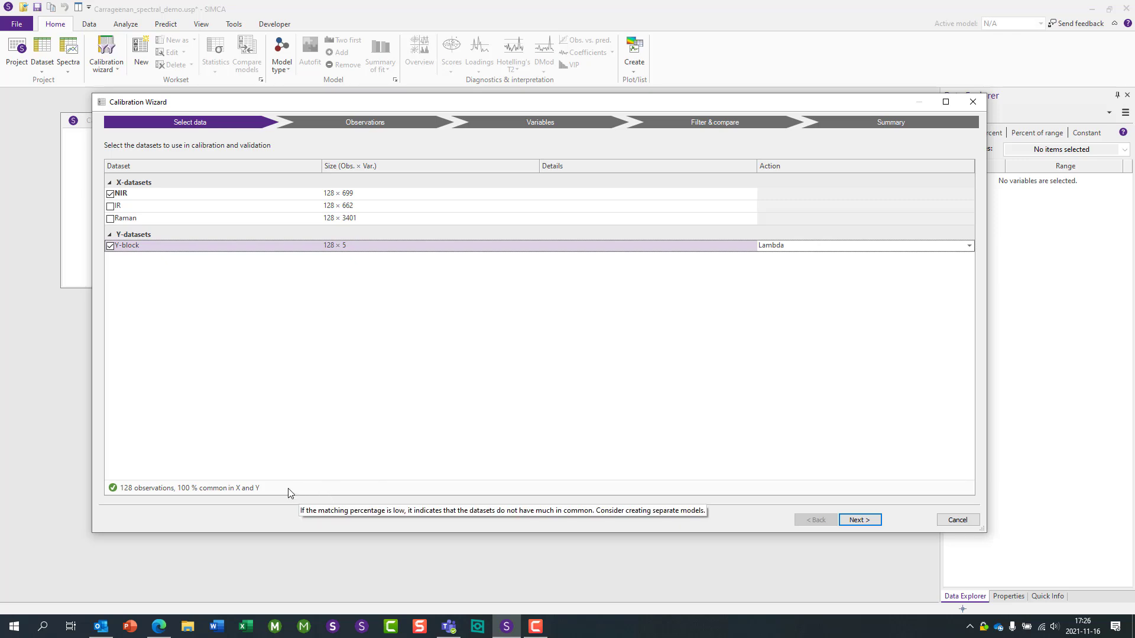
pyautogui.click(859, 520)
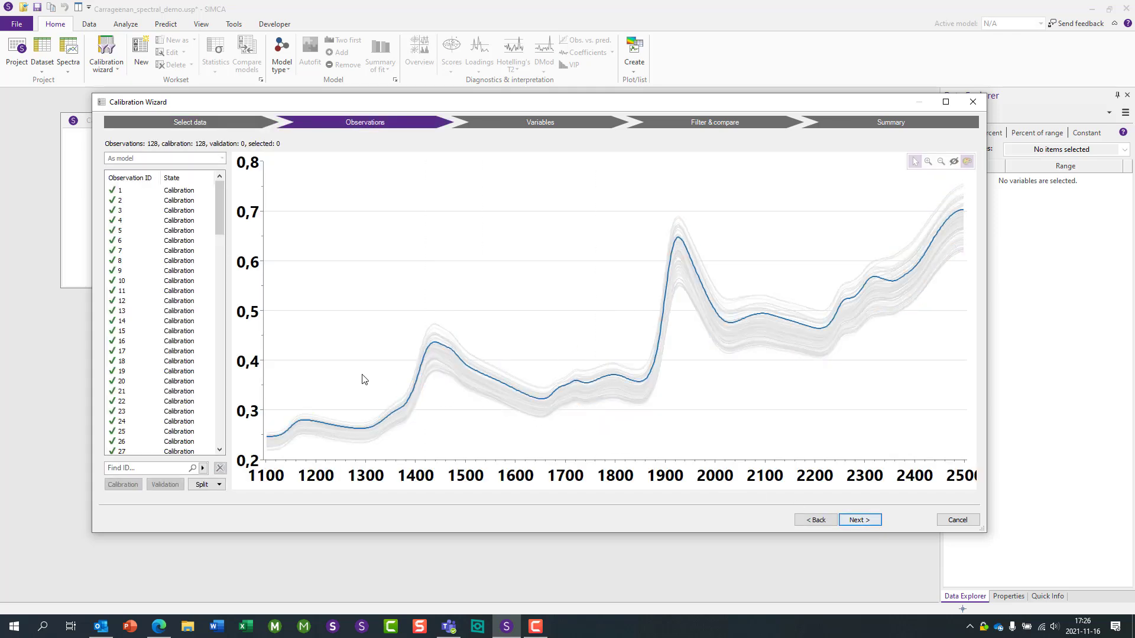
# Step: Assign observations 100 to 128 to the validation set and continue to the variables
pyautogui.moveTo(224, 339); pyautogui.dragTo(326, 336)
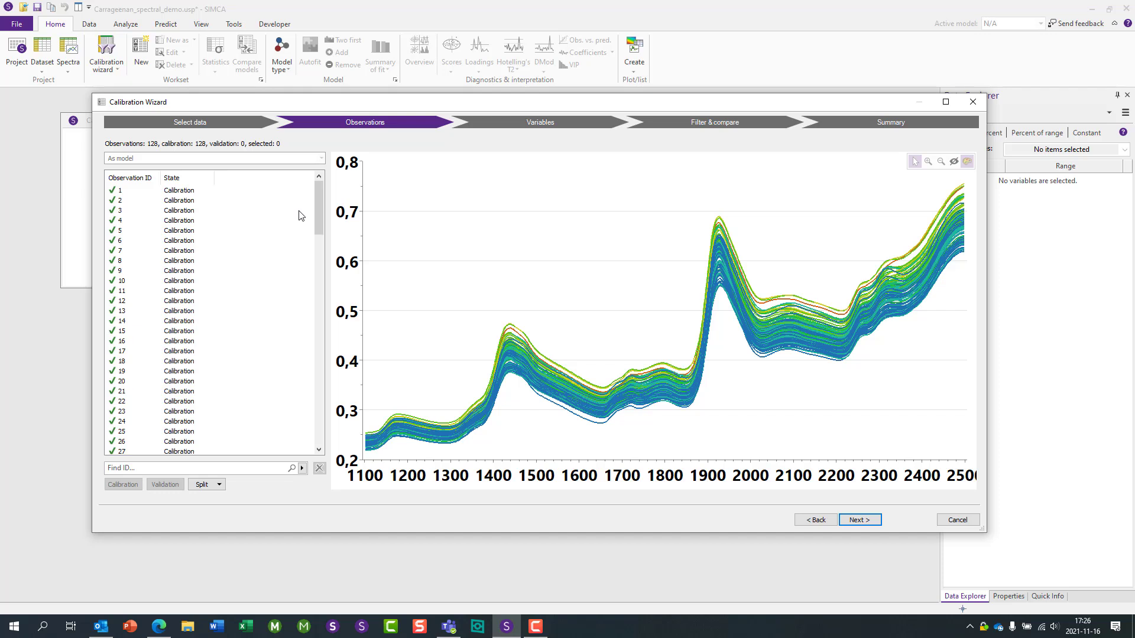
pyautogui.moveTo(317, 207); pyautogui.dragTo(262, 341)
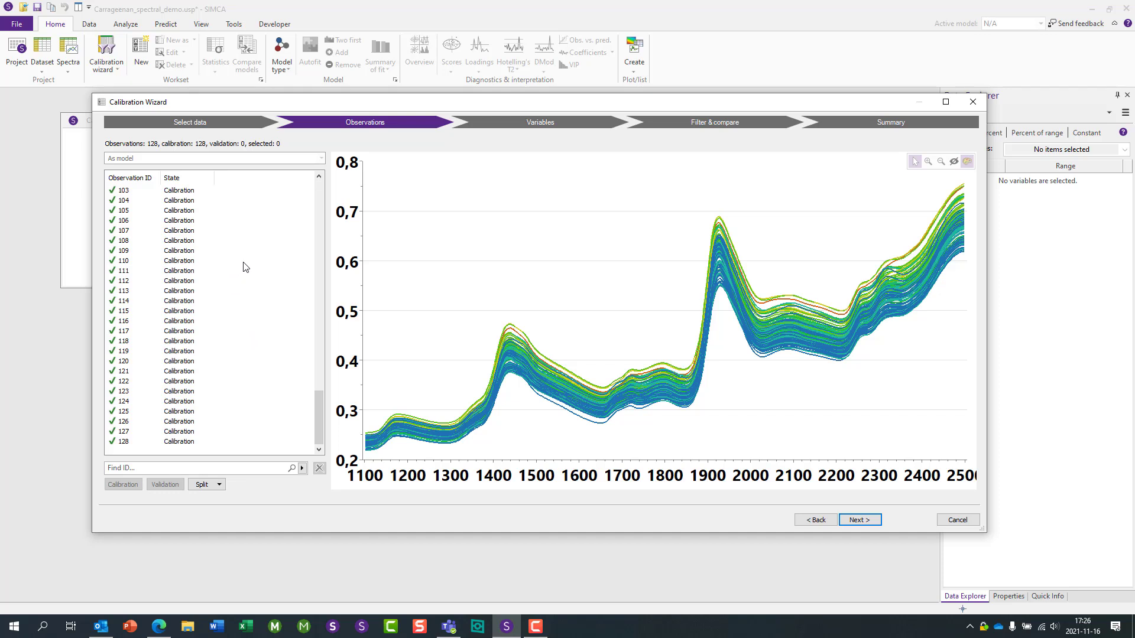
pyautogui.click(319, 177)
pyautogui.click(320, 177)
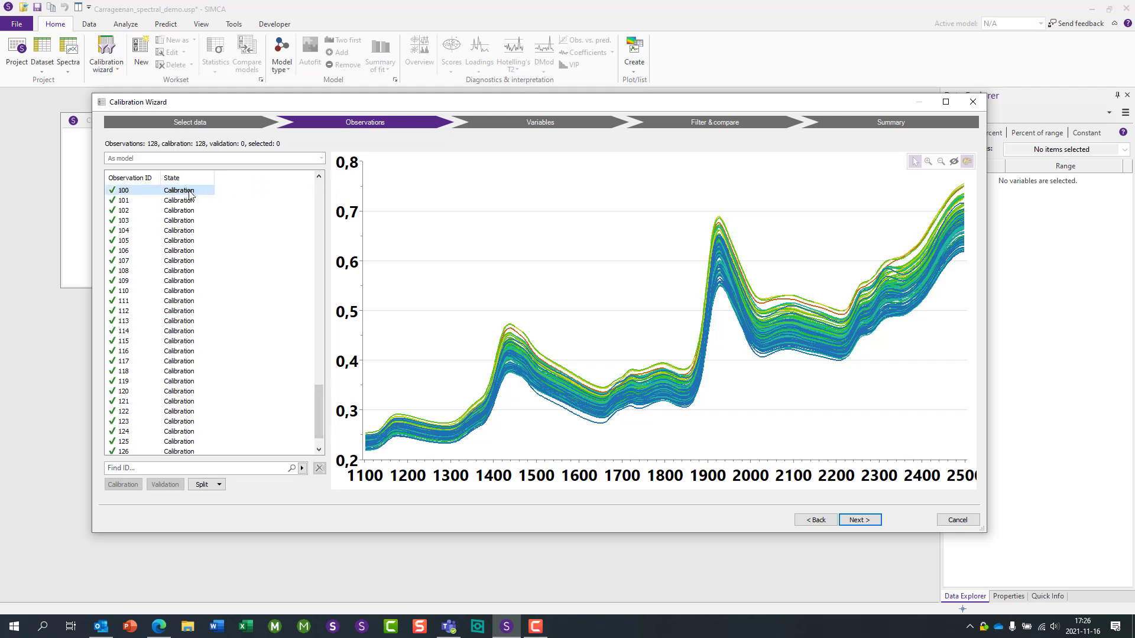
pyautogui.click(190, 195)
pyautogui.moveTo(191, 194); pyautogui.dragTo(208, 450)
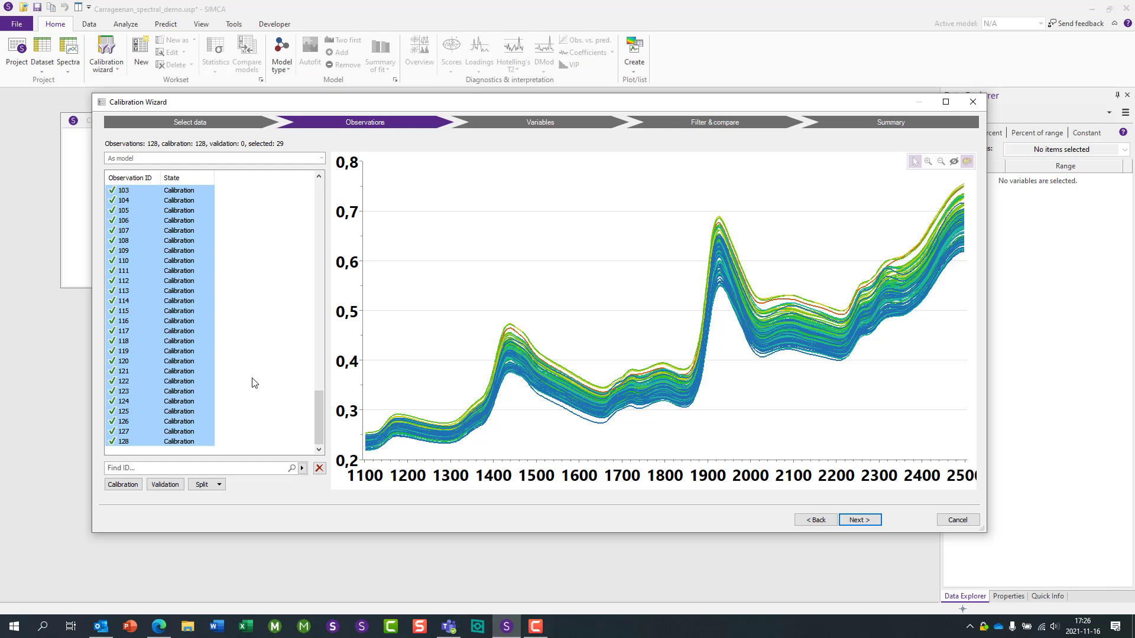
pyautogui.click(181, 489)
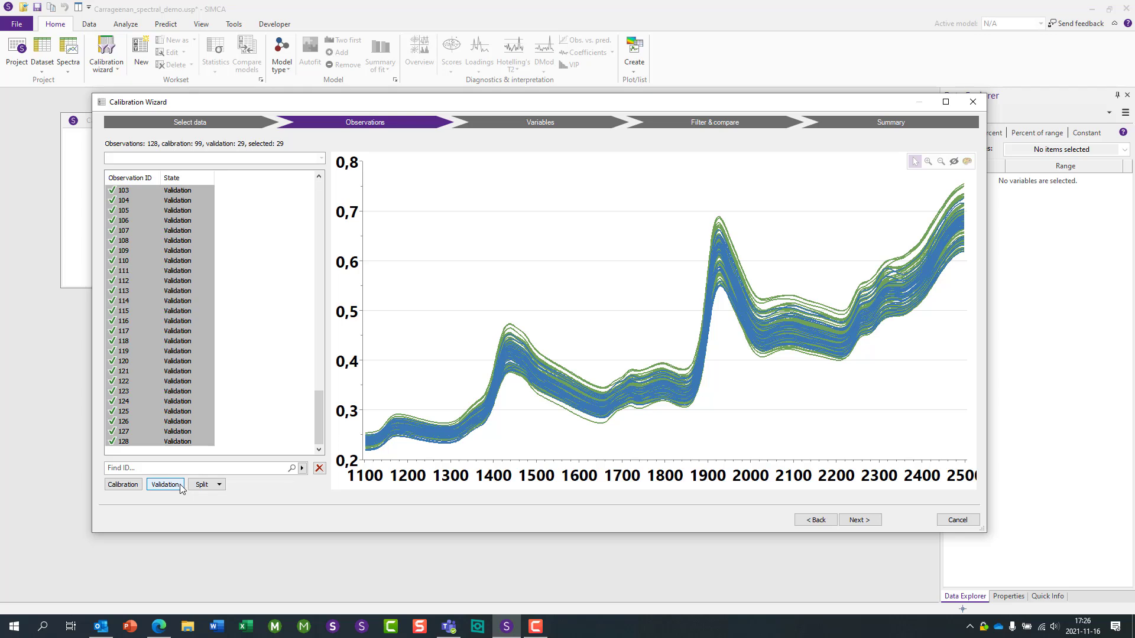
pyautogui.click(220, 485)
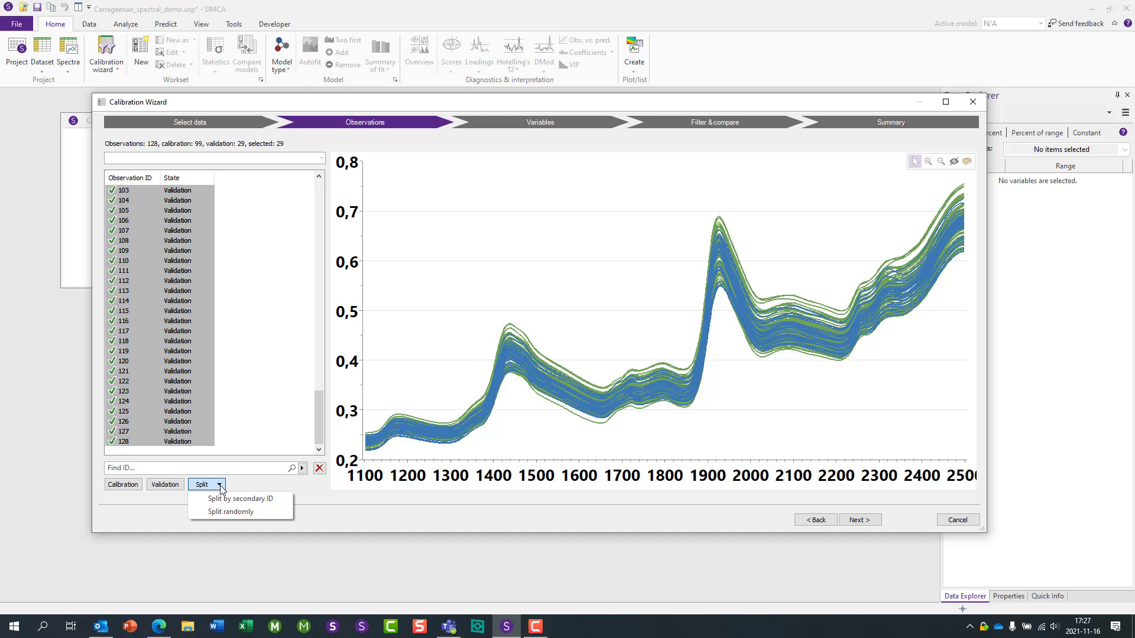
pyautogui.click(221, 486)
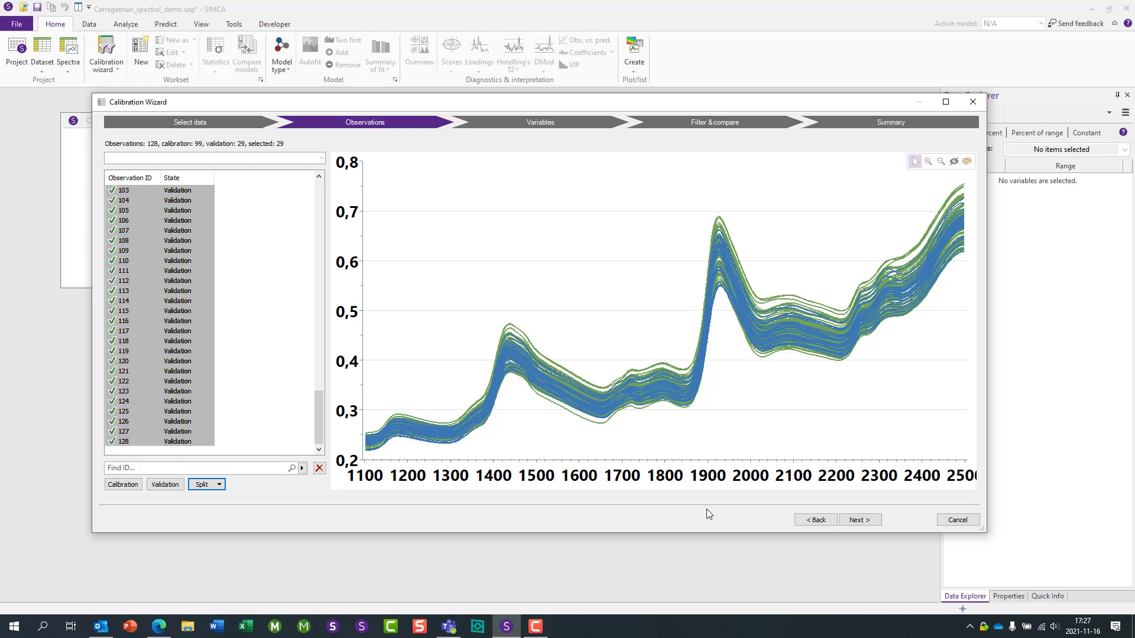
pyautogui.click(877, 523)
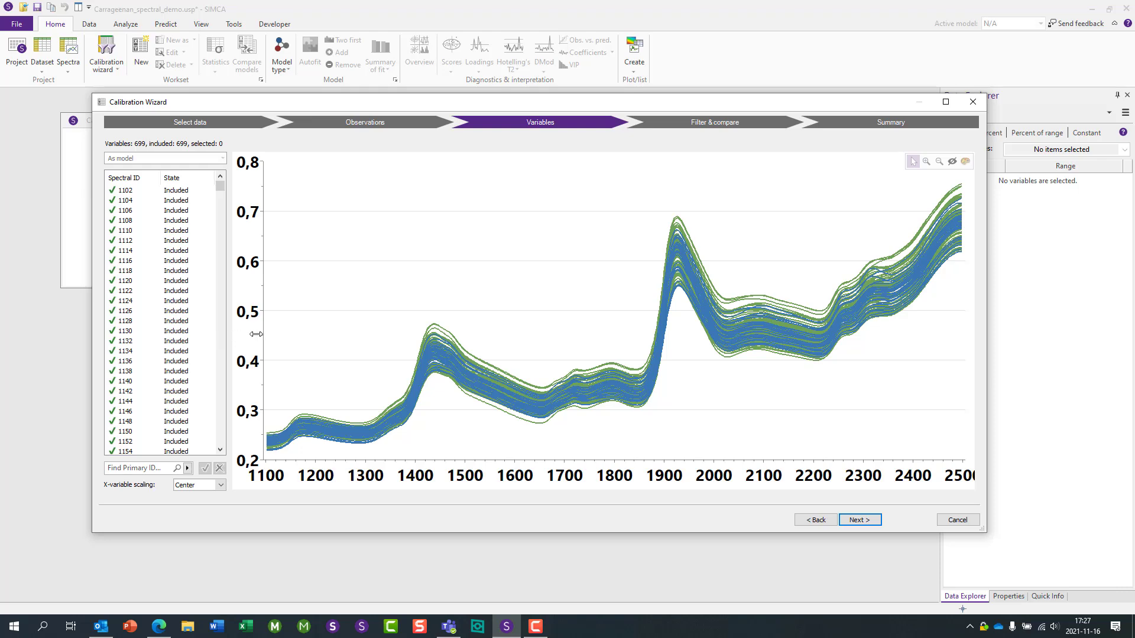
# Step: Try selecting the wavelength range from about 1156 to 1360 in the spectra plot, and clear the selection
pyautogui.moveTo(229, 334); pyautogui.dragTo(310, 335)
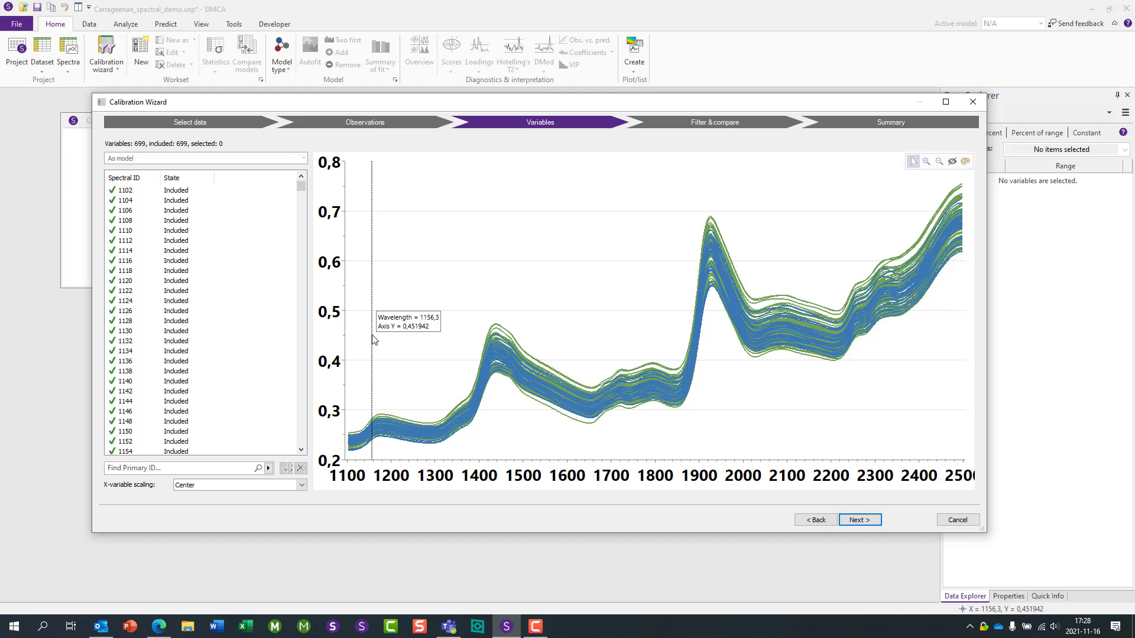
pyautogui.moveTo(373, 340); pyautogui.dragTo(462, 343)
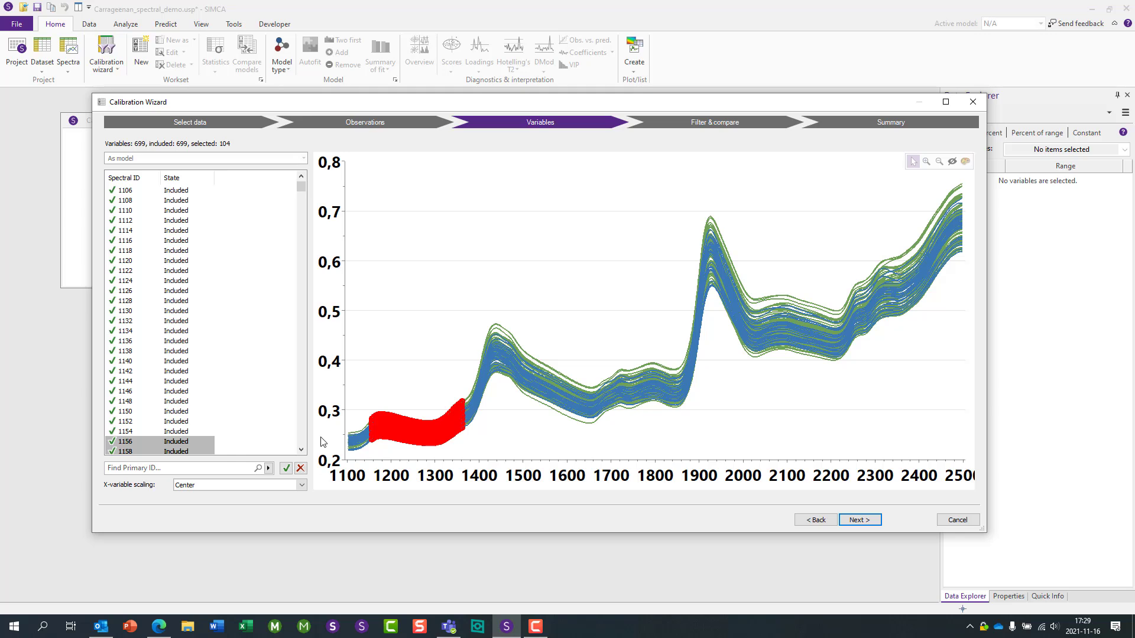
pyautogui.click(346, 434)
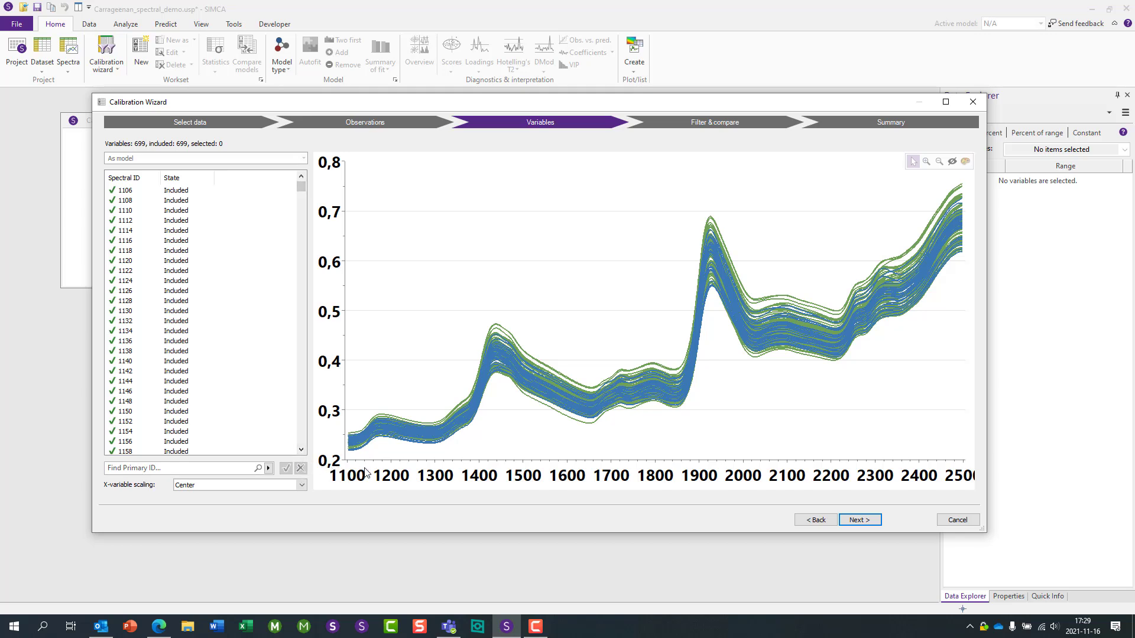
# Step: Switch the spectra to gradient coloring, and create an OPLS model on the unfiltered data for filter comparison
pyautogui.click(969, 166)
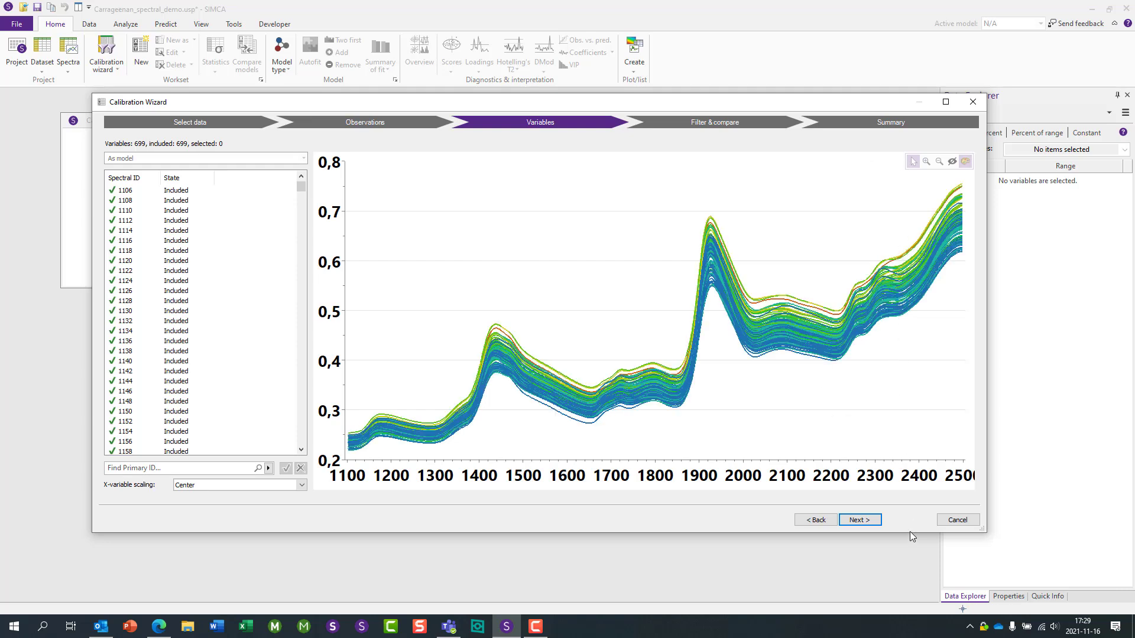
pyautogui.click(872, 523)
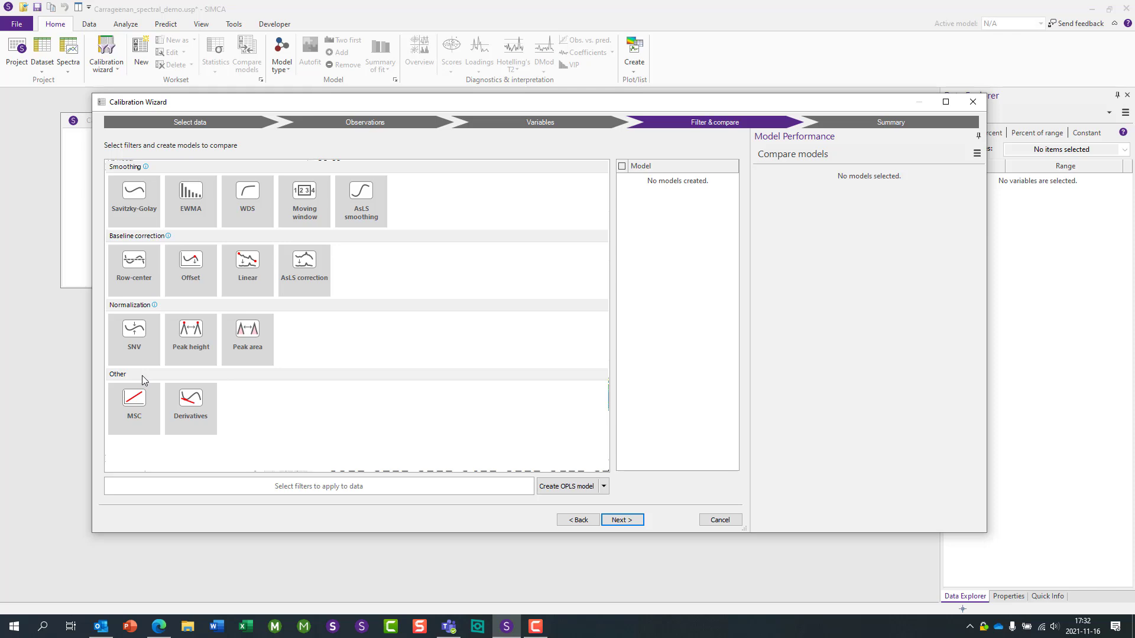
pyautogui.click(563, 496)
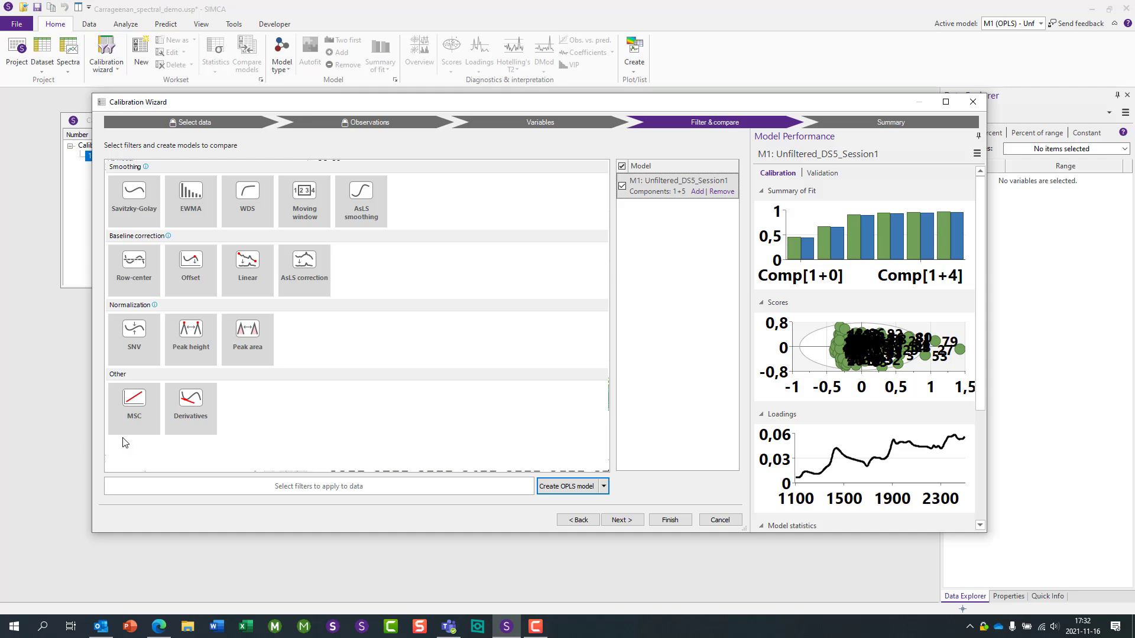
# Step: Add the multiplicative signal correction (MSC) filter and create an OPLS model with it
pyautogui.moveTo(122, 436)
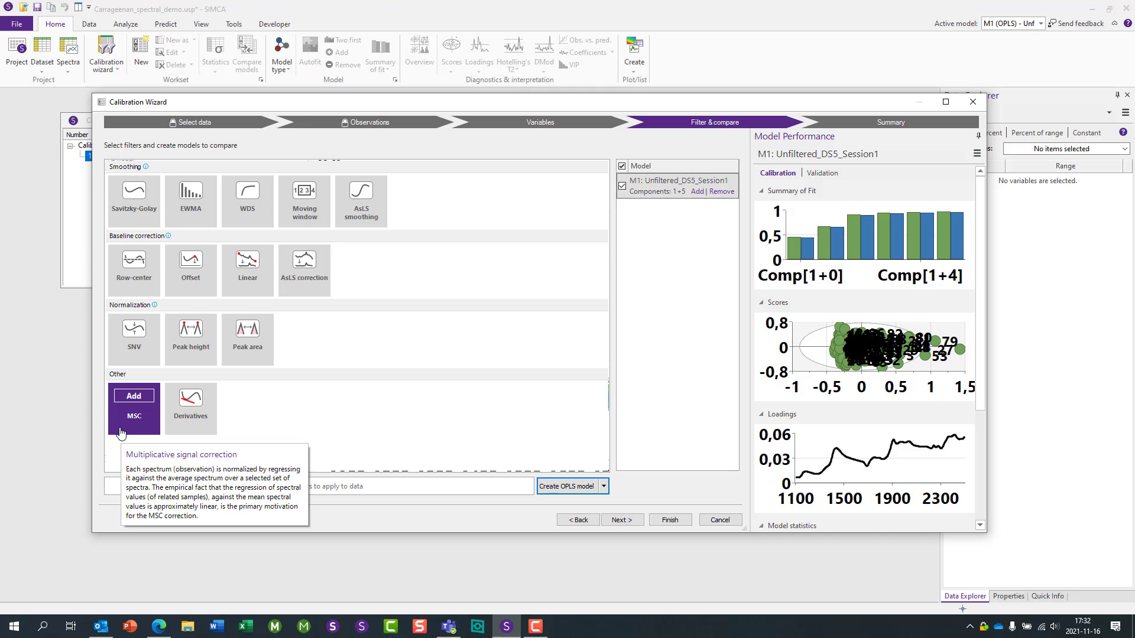
pyautogui.click(122, 433)
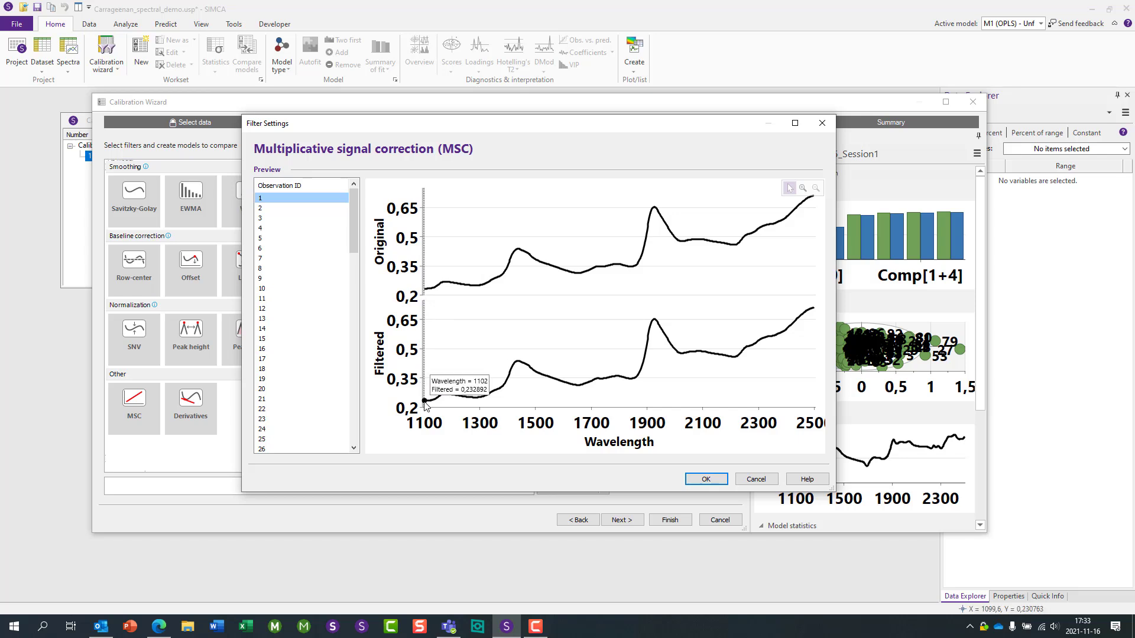
pyautogui.click(721, 481)
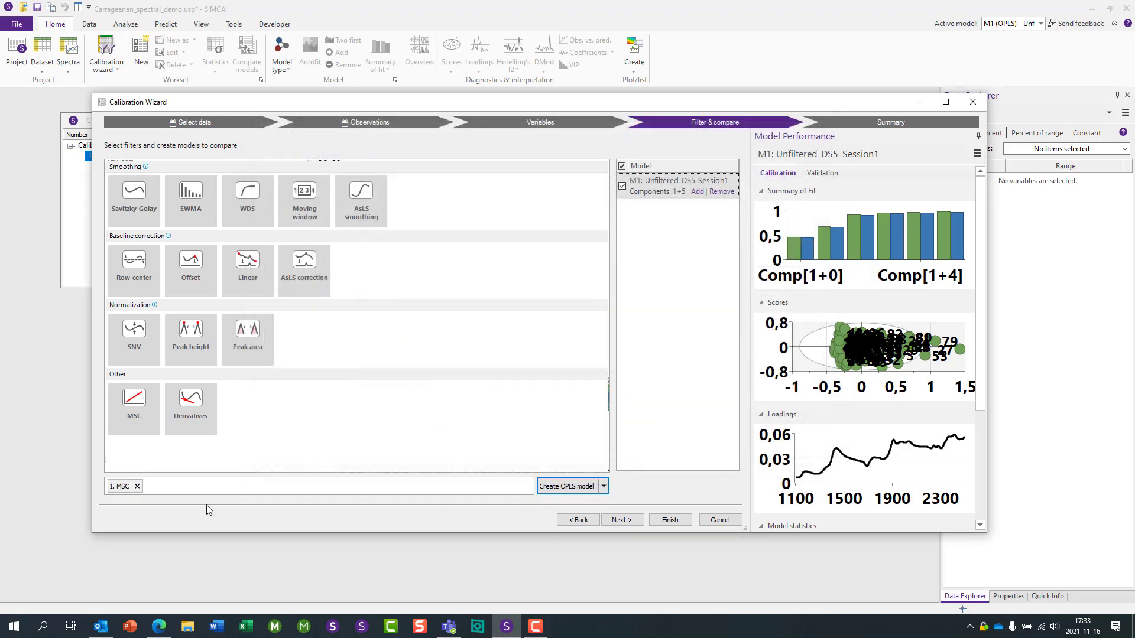
pyautogui.click(575, 490)
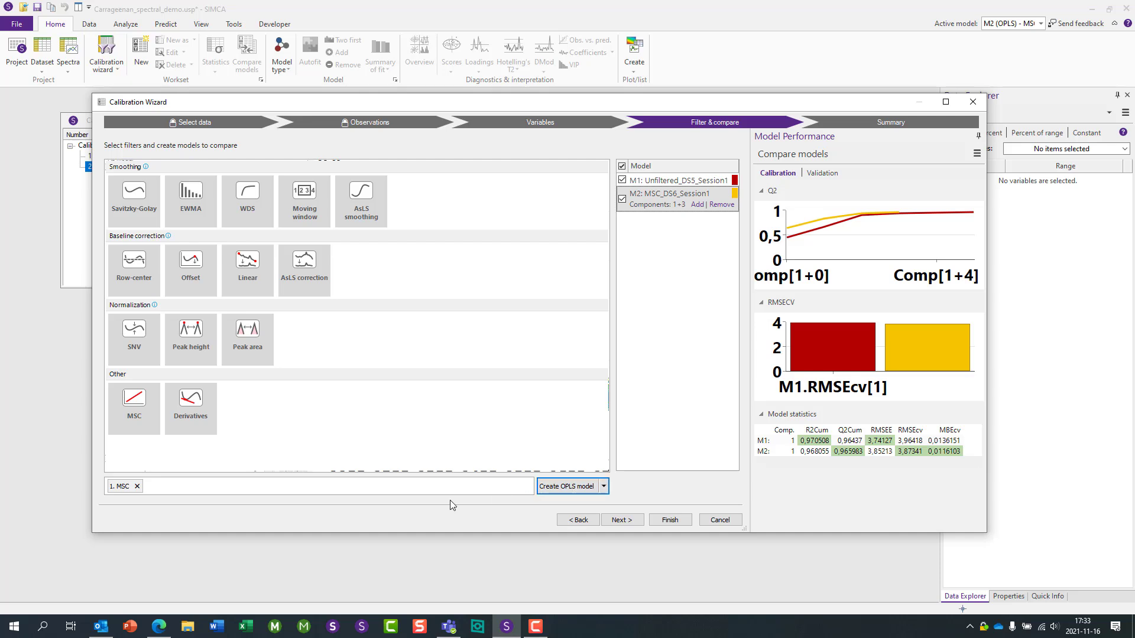
# Step: Replace the MSC filter with standard normal variate (SNV), previewing it on observations 1 to 6, and create an OPLS model
pyautogui.click(141, 489)
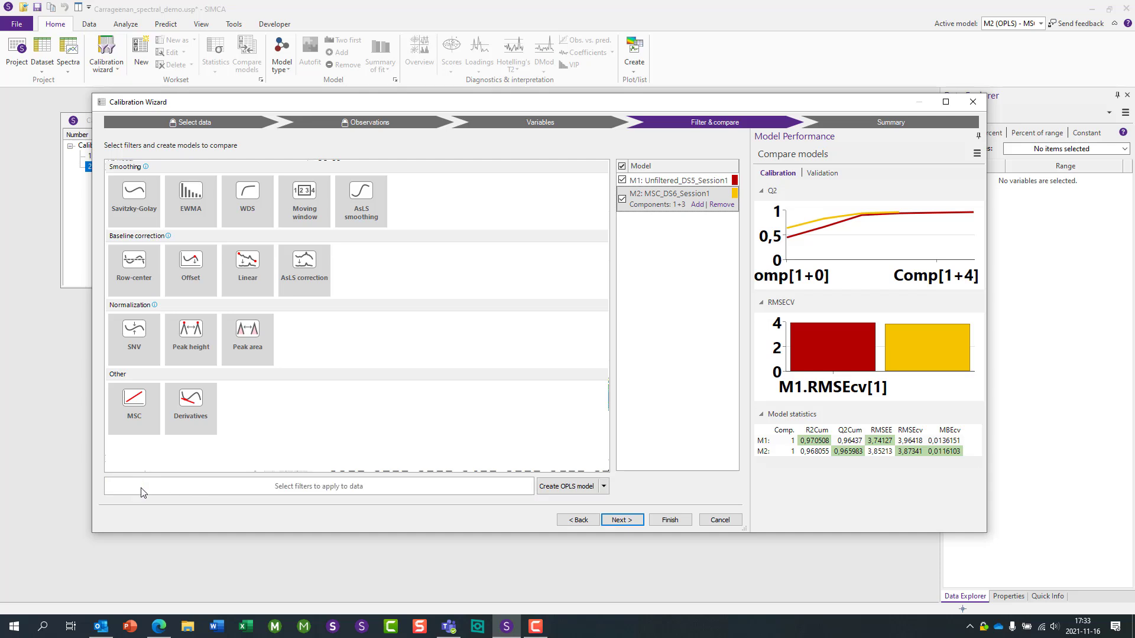
pyautogui.moveTo(148, 353)
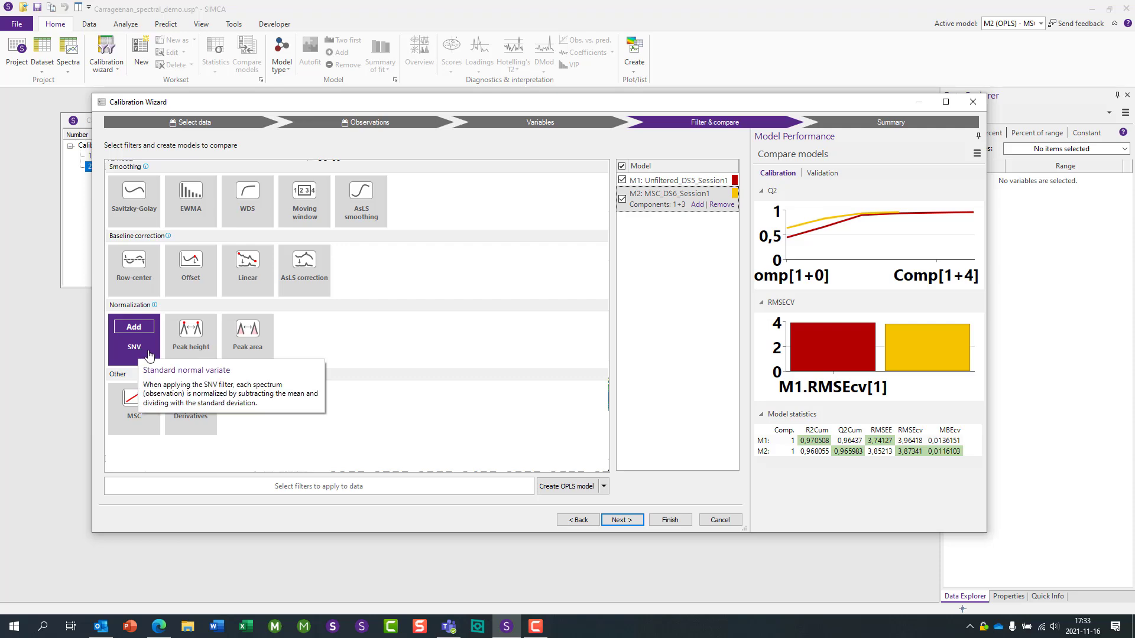
pyautogui.click(148, 354)
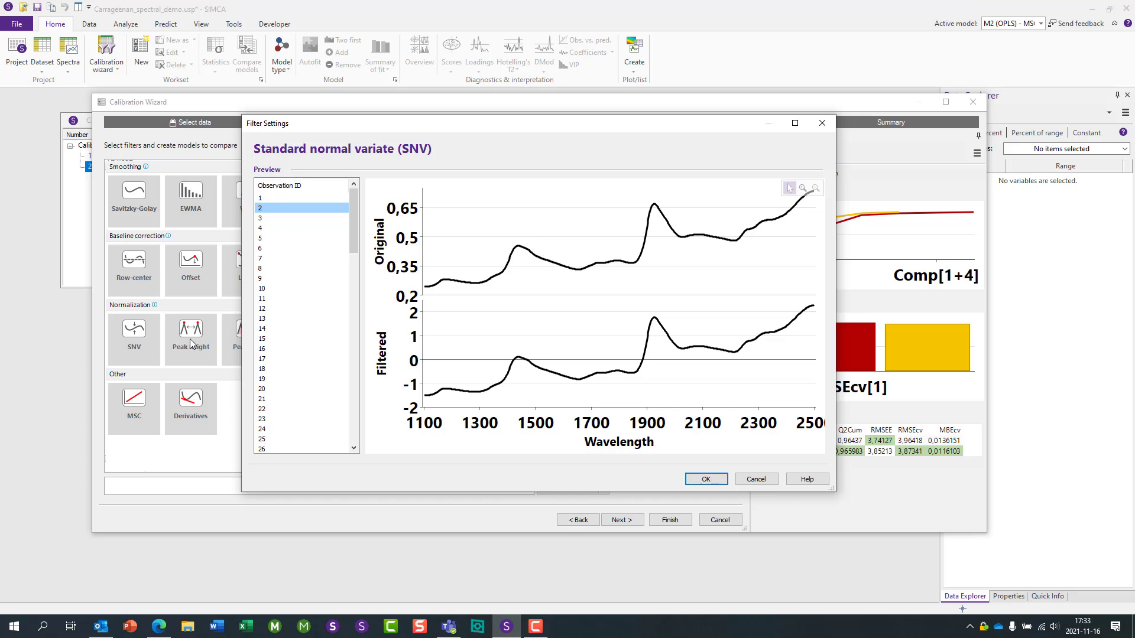
pyautogui.click(293, 200)
pyautogui.click(294, 208)
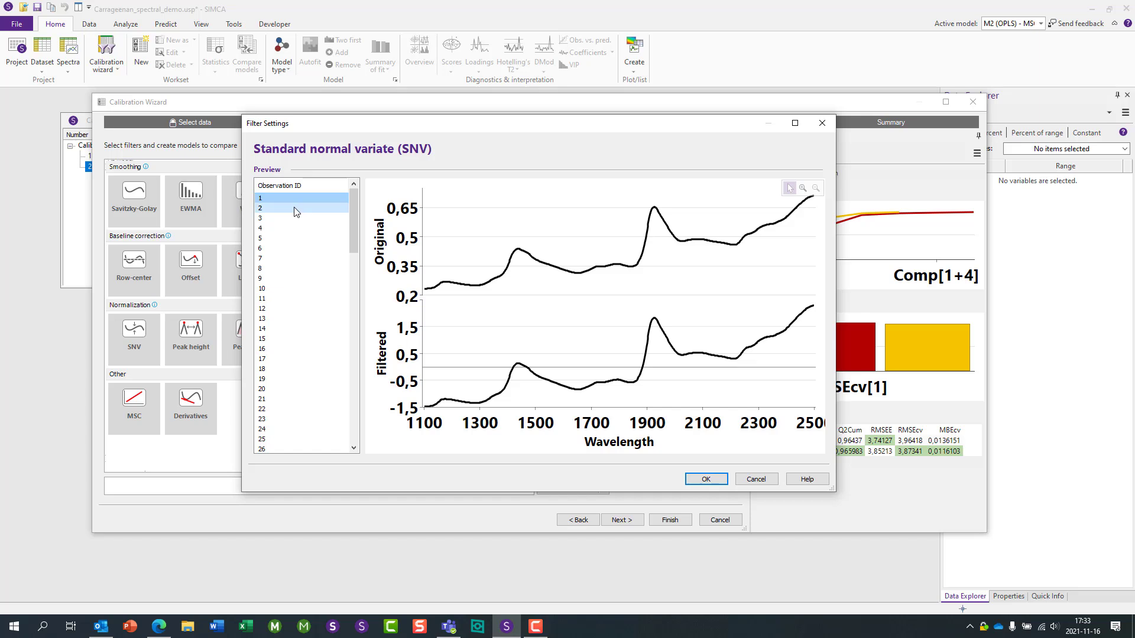
pyautogui.click(292, 218)
pyautogui.click(289, 228)
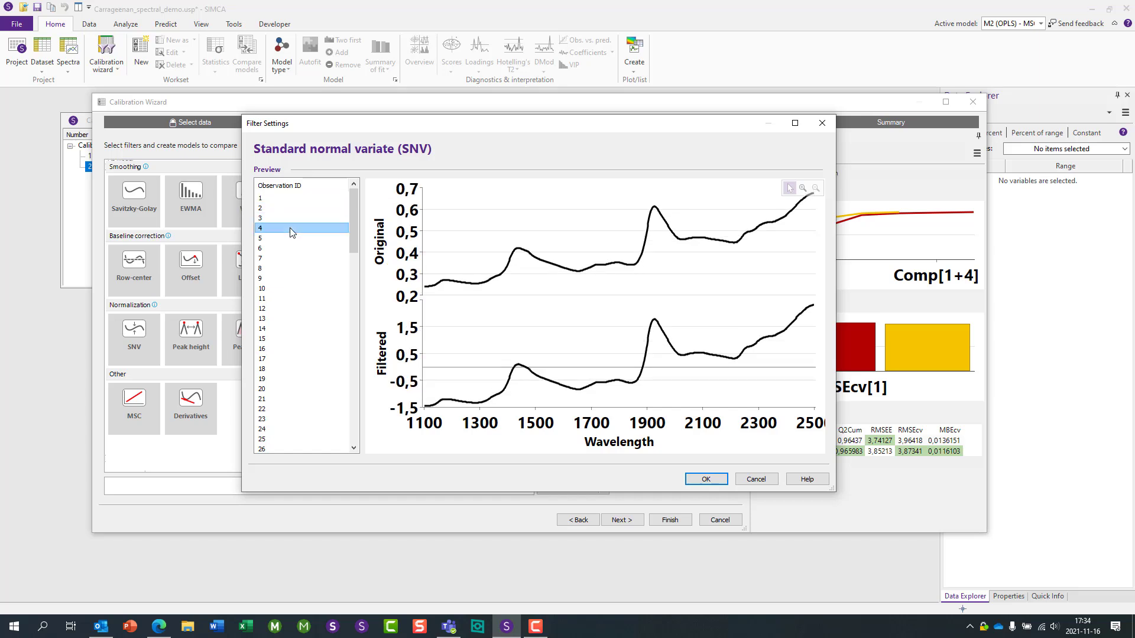
pyautogui.click(288, 238)
pyautogui.click(285, 249)
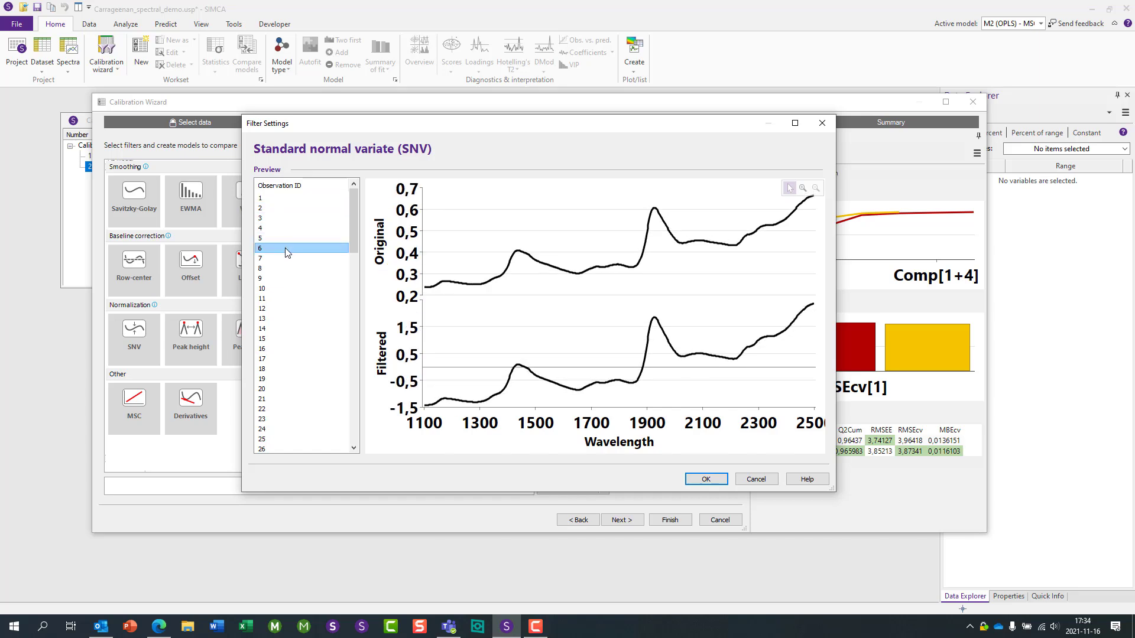
pyautogui.click(292, 238)
pyautogui.click(292, 228)
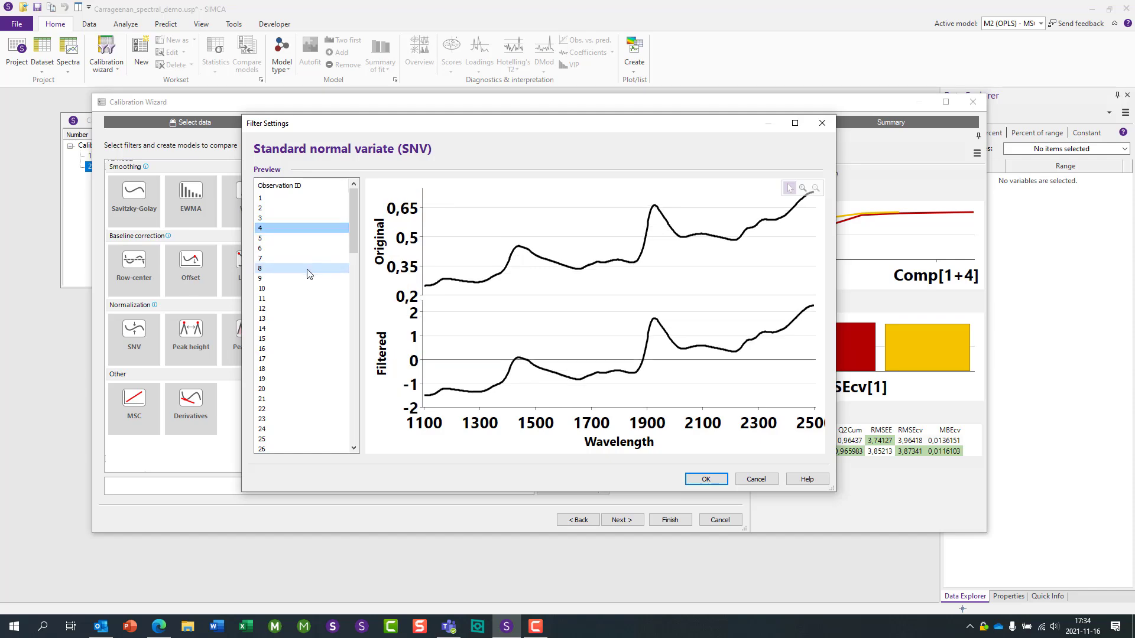
pyautogui.click(716, 481)
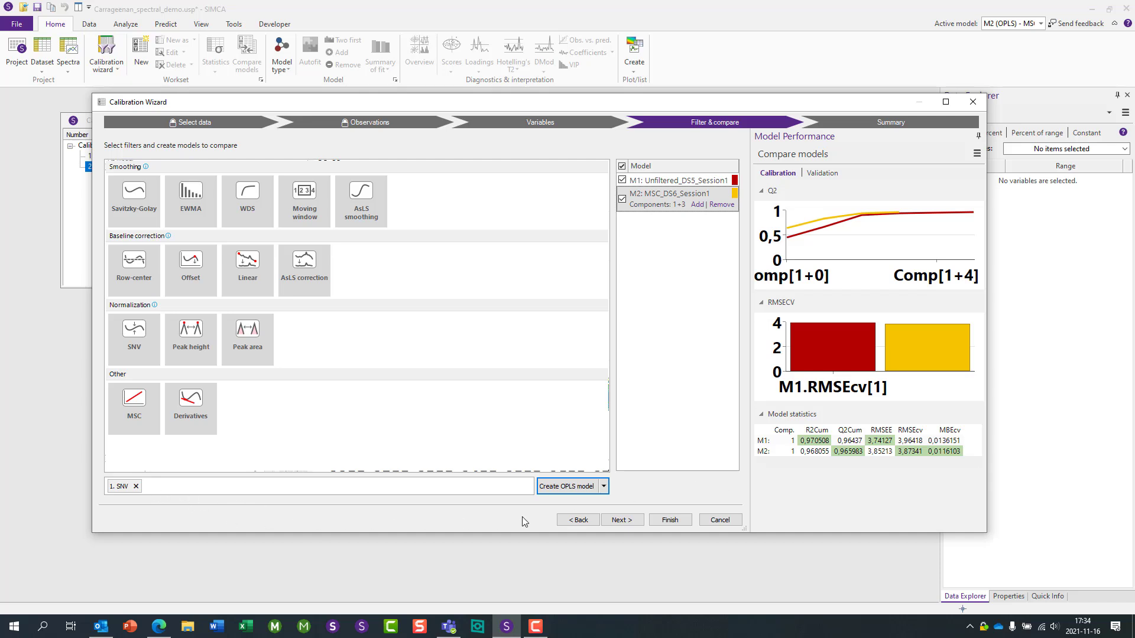
pyautogui.click(555, 492)
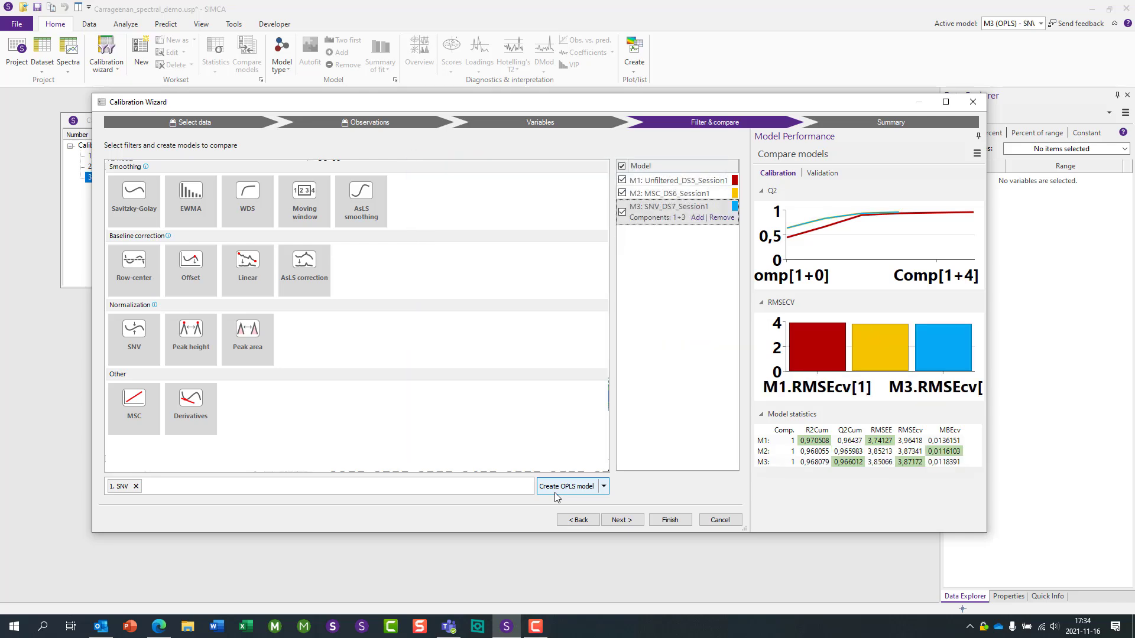
# Step: Replace the SNV filter with a first-order derivative filter (quadratic, 15 points per sub-model, distance 1), and create an OPLS model
pyautogui.click(136, 486)
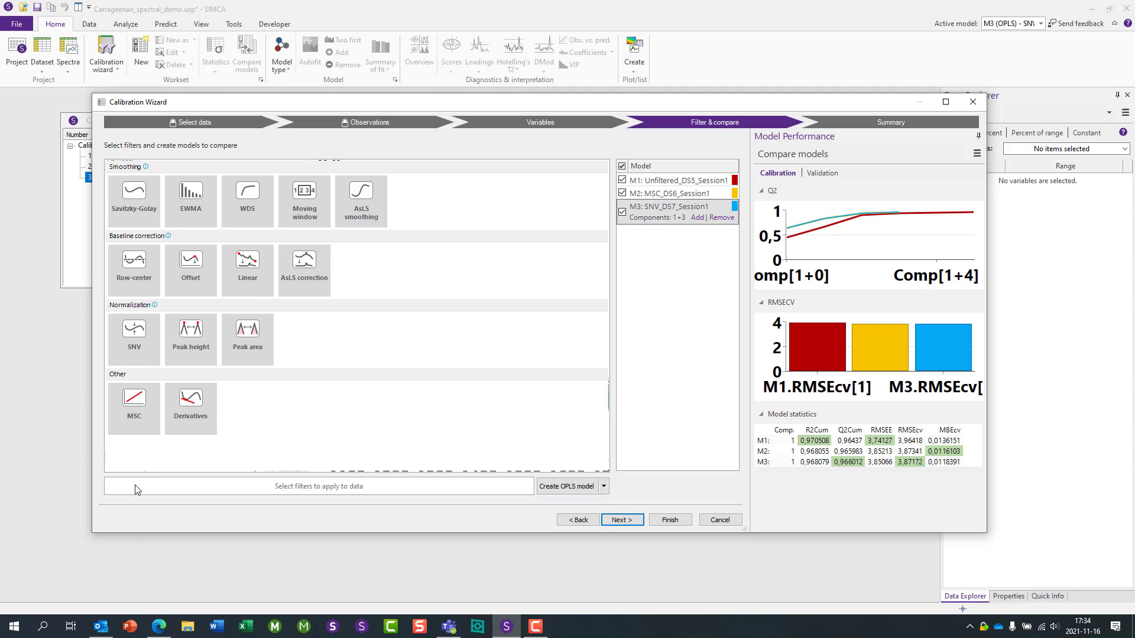
pyautogui.click(189, 429)
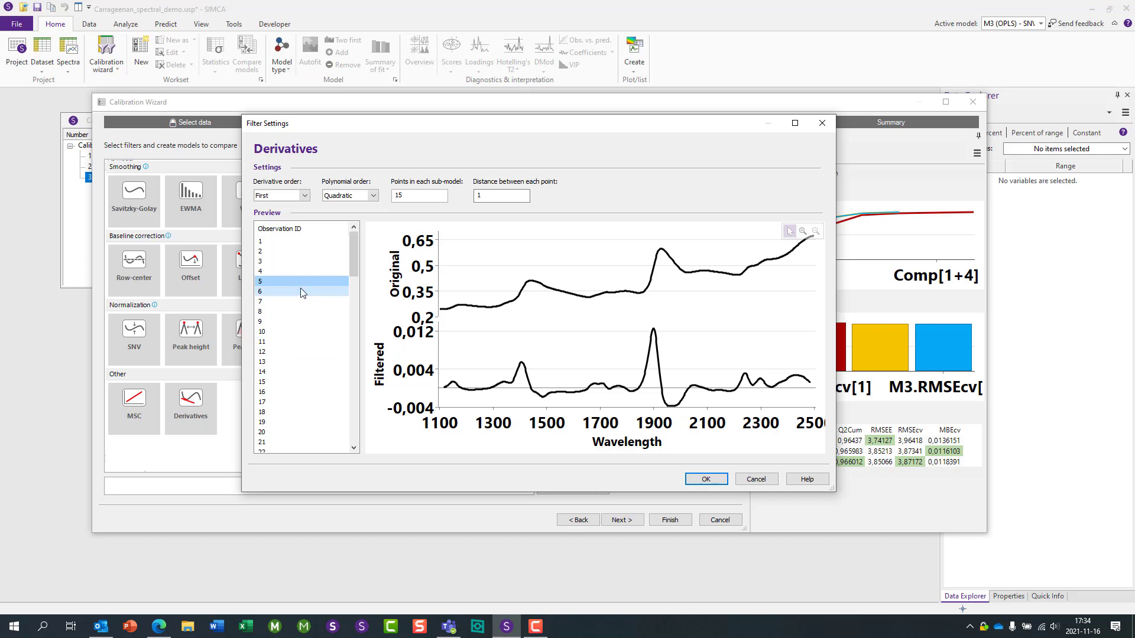
pyautogui.click(305, 197)
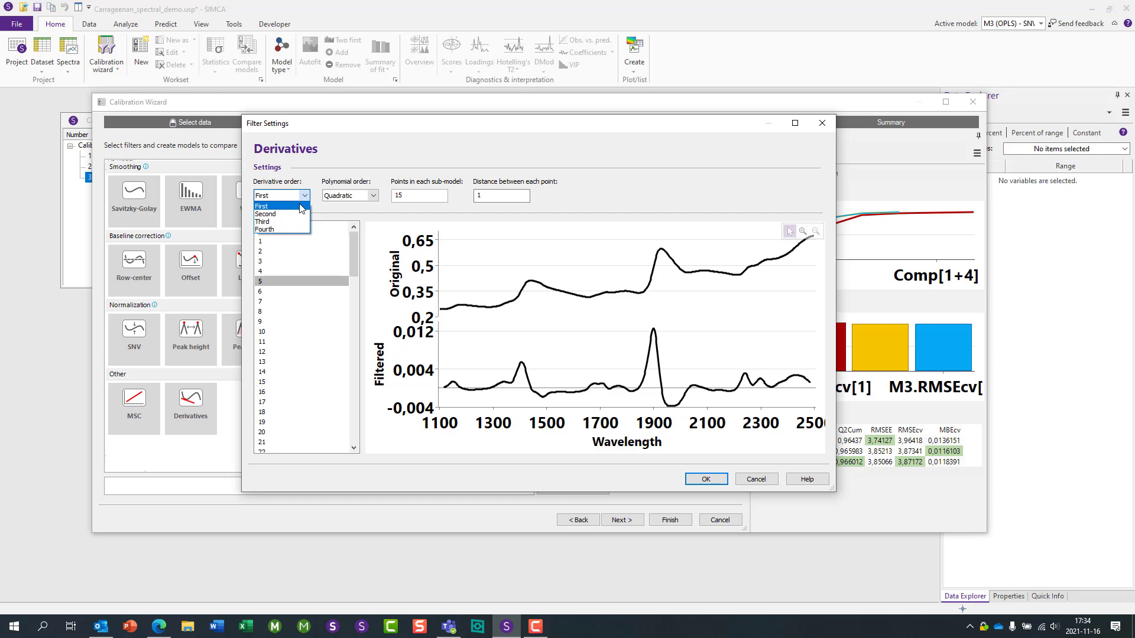
pyautogui.click(302, 207)
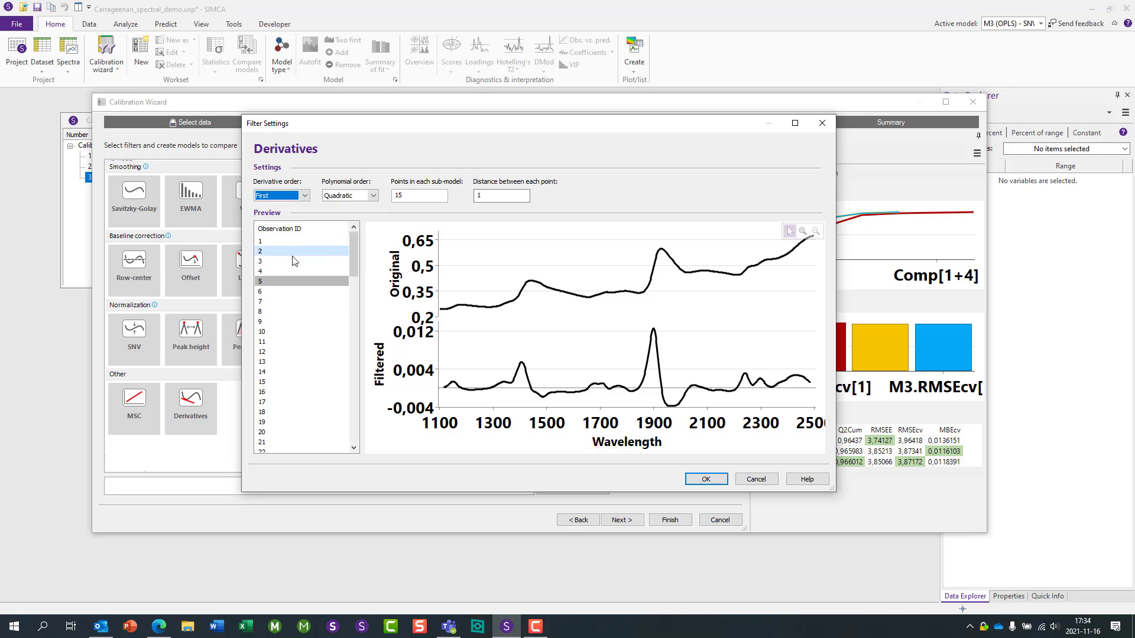
pyautogui.click(706, 479)
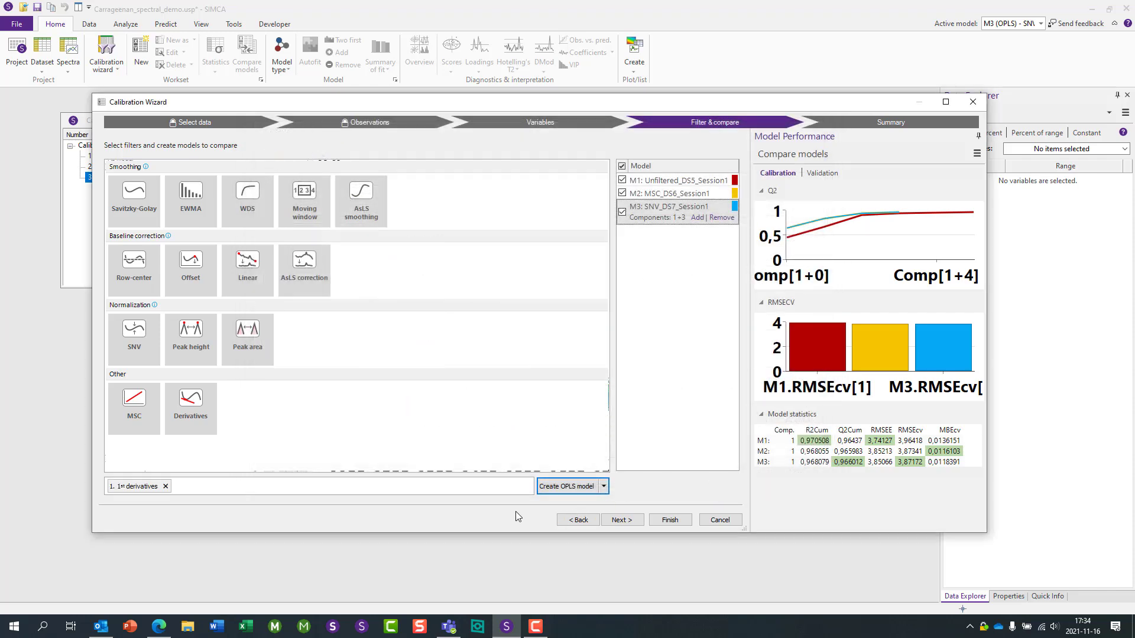
pyautogui.click(556, 492)
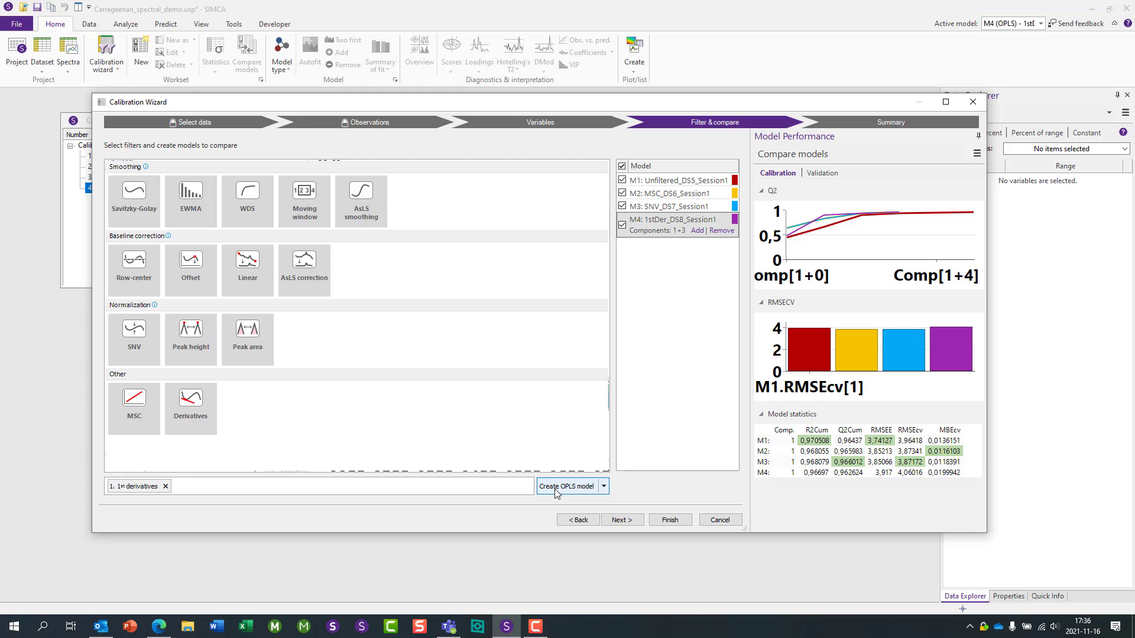
pyautogui.click(556, 493)
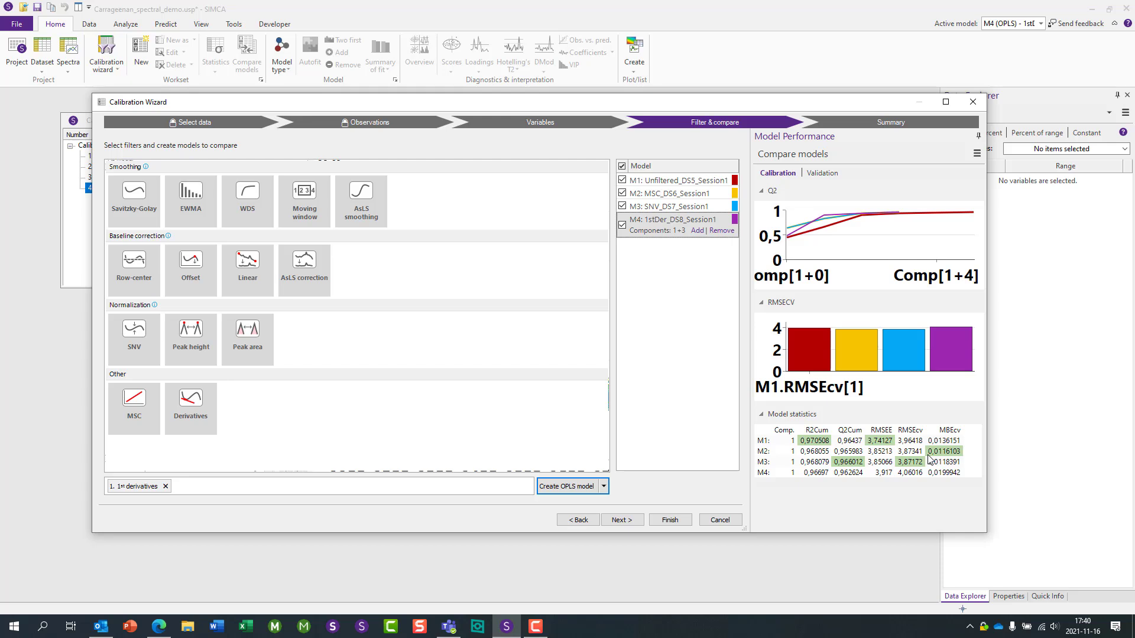
# Step: Compare the models' validation performance, and finish the calibration wizard after reviewing the summary
pyautogui.click(823, 173)
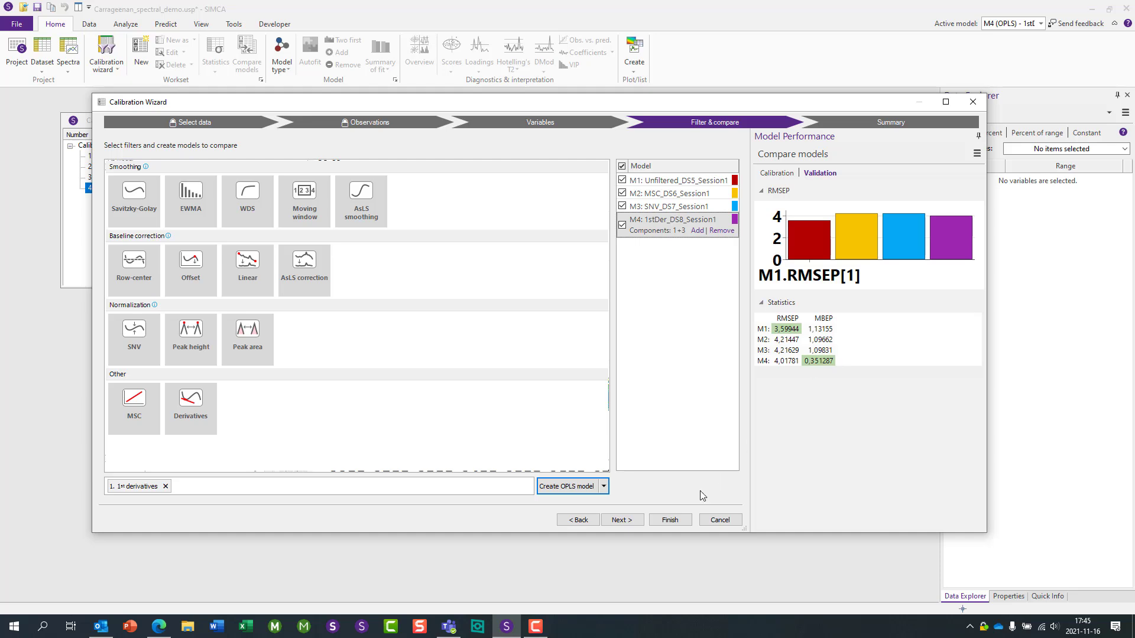
pyautogui.click(640, 522)
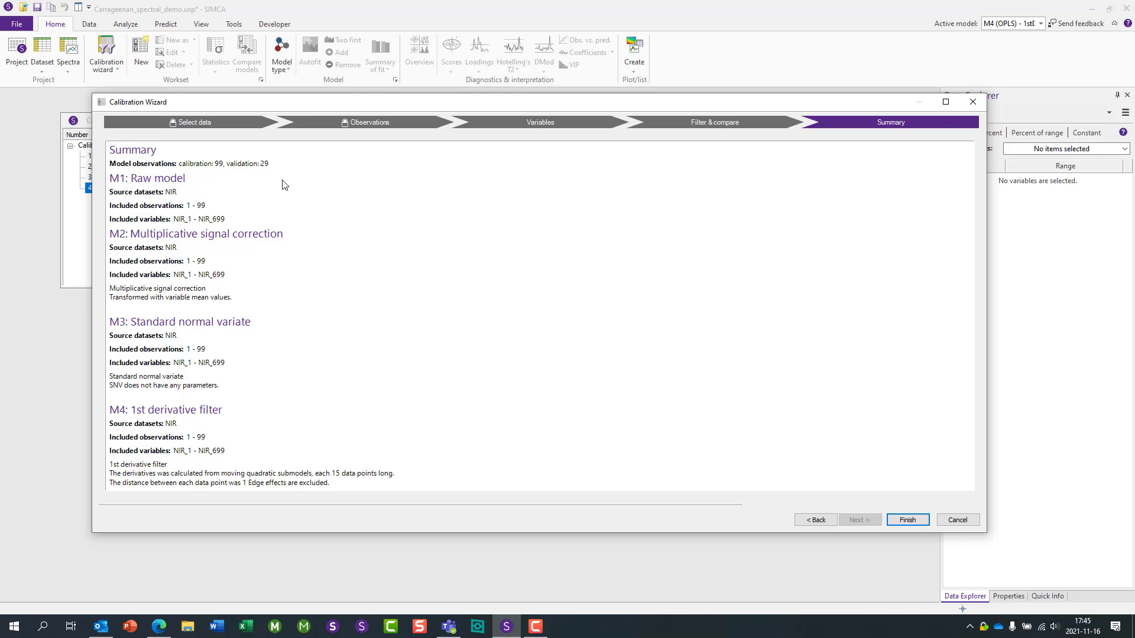
pyautogui.click(907, 521)
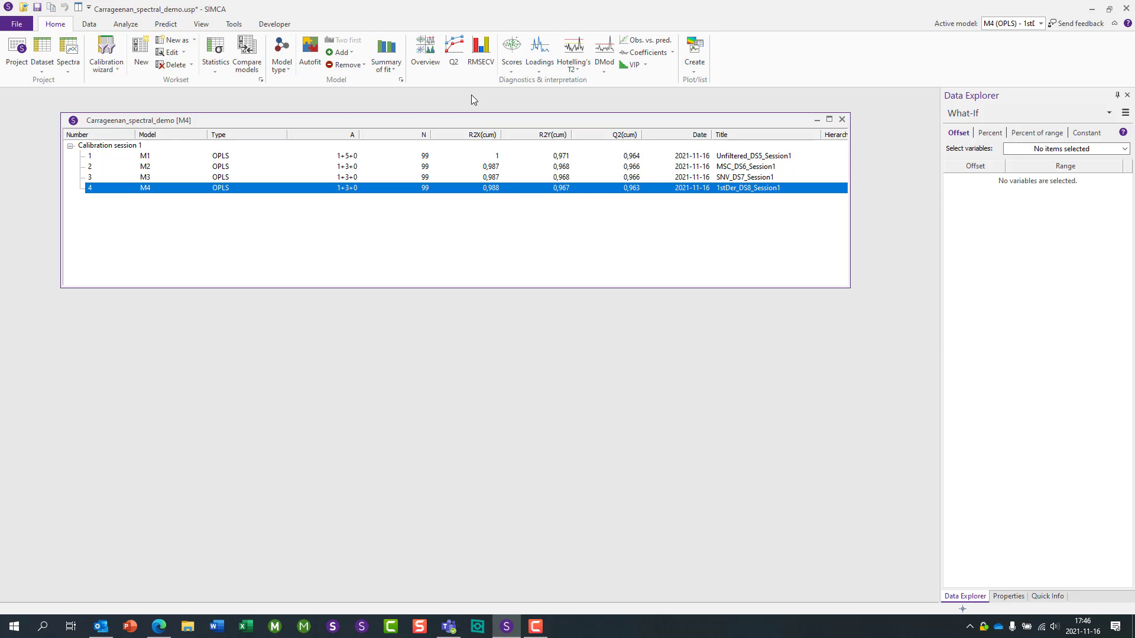
# Step: Go through the unfiltered, MSC, SNV and first-derivative models one by one in the project's model list
pyautogui.click(792, 158)
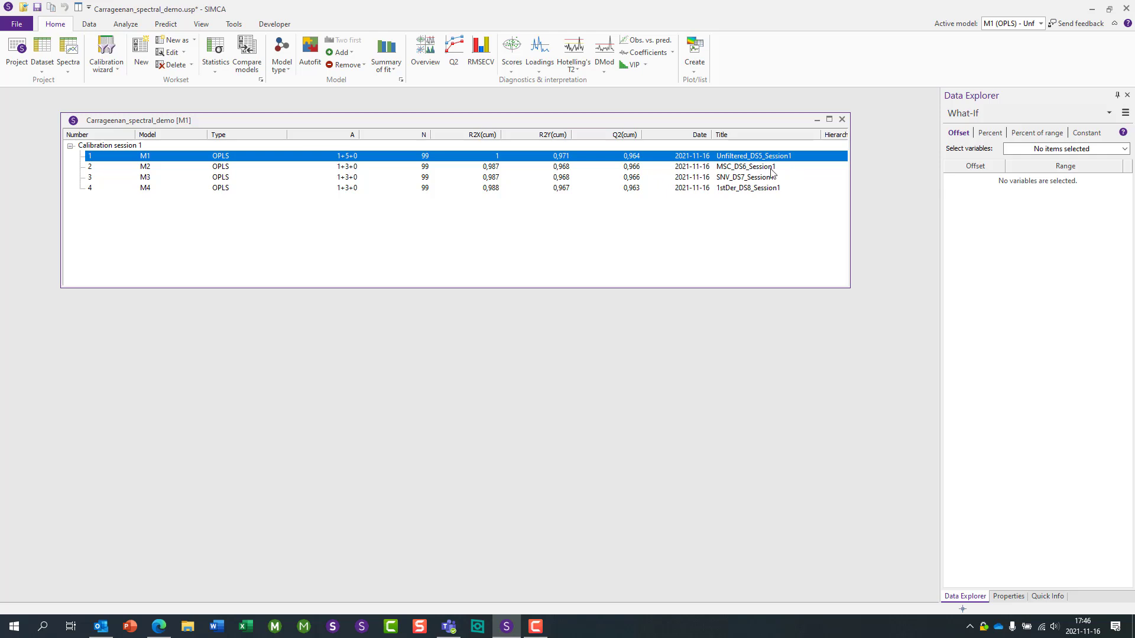
pyautogui.click(772, 168)
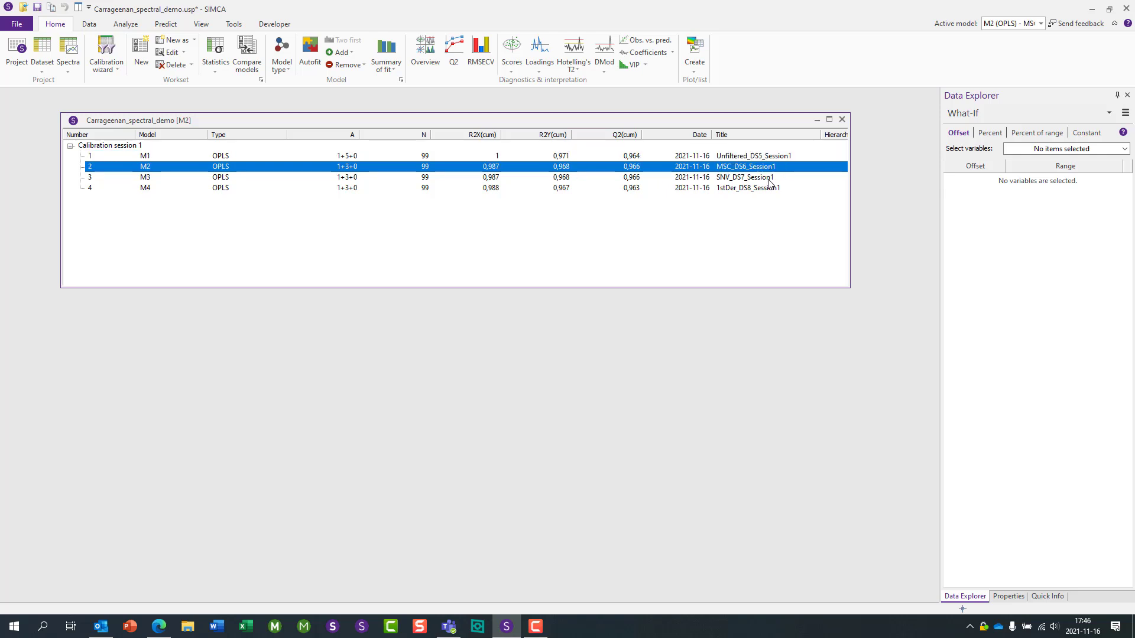
pyautogui.click(770, 178)
pyautogui.click(771, 188)
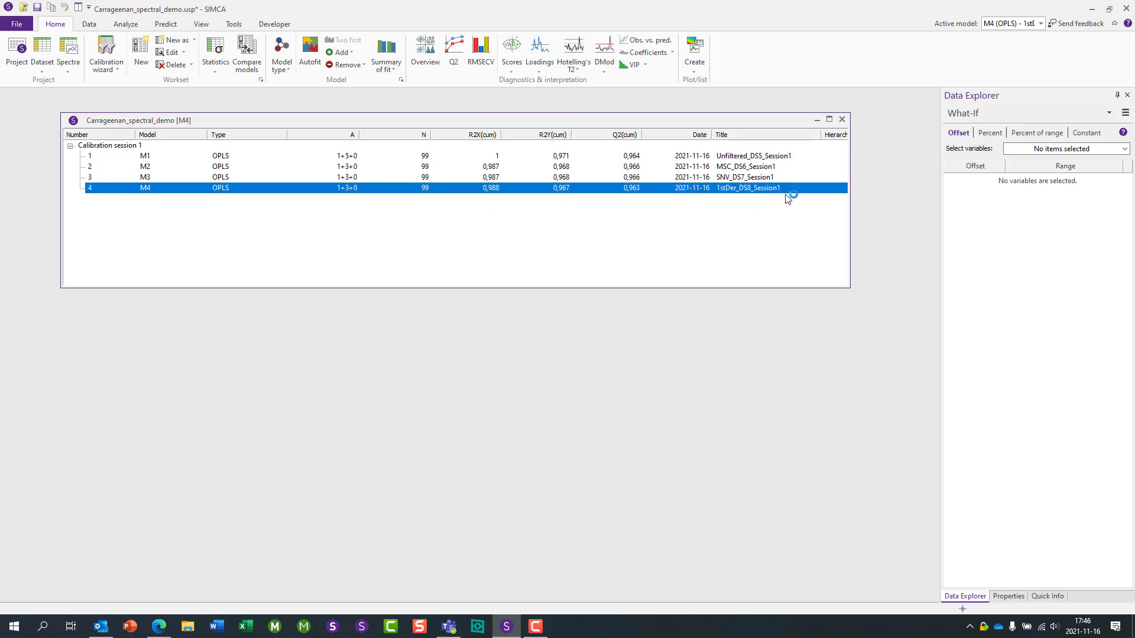